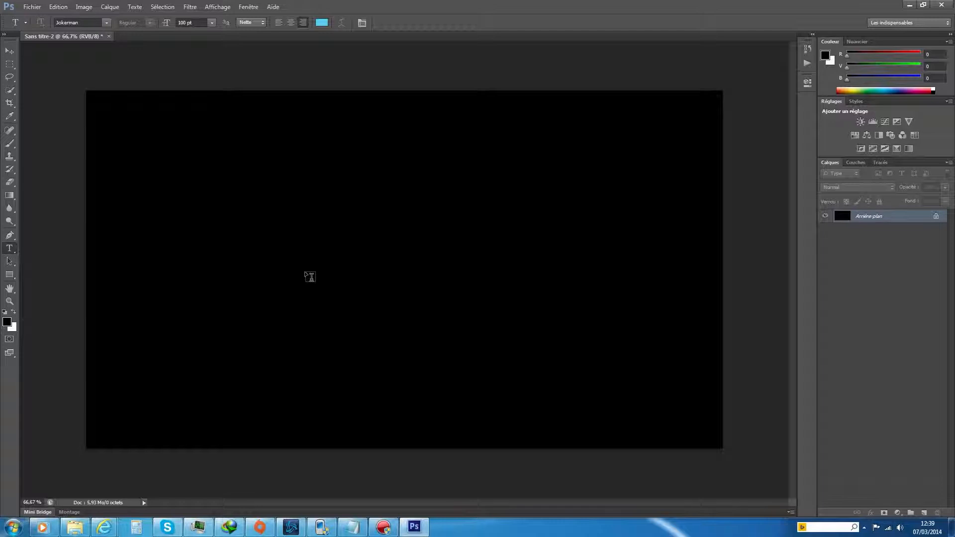
Step: Start a text object near the middle of the black canvas and set its colour to light blue #78defc
click(426, 276)
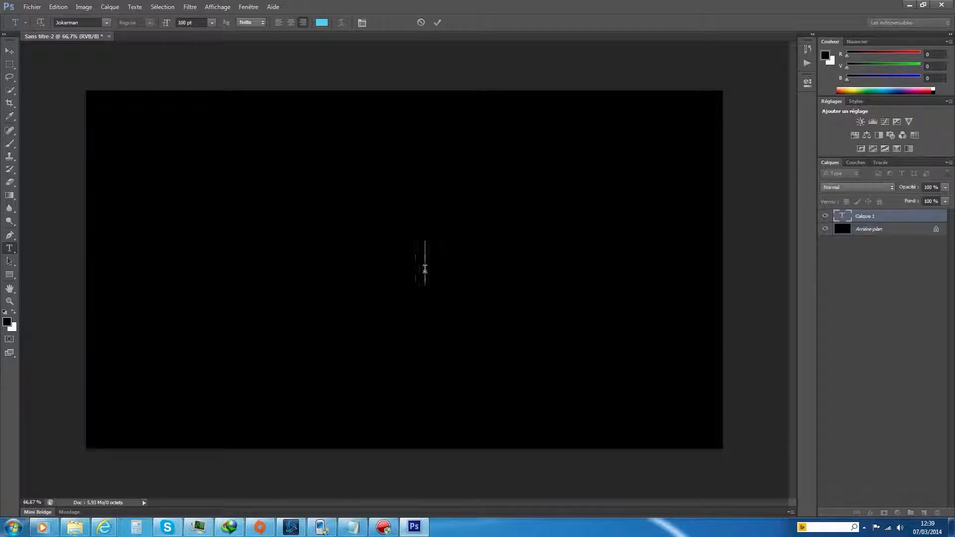
click(322, 23)
drag(455, 150, 404, 142)
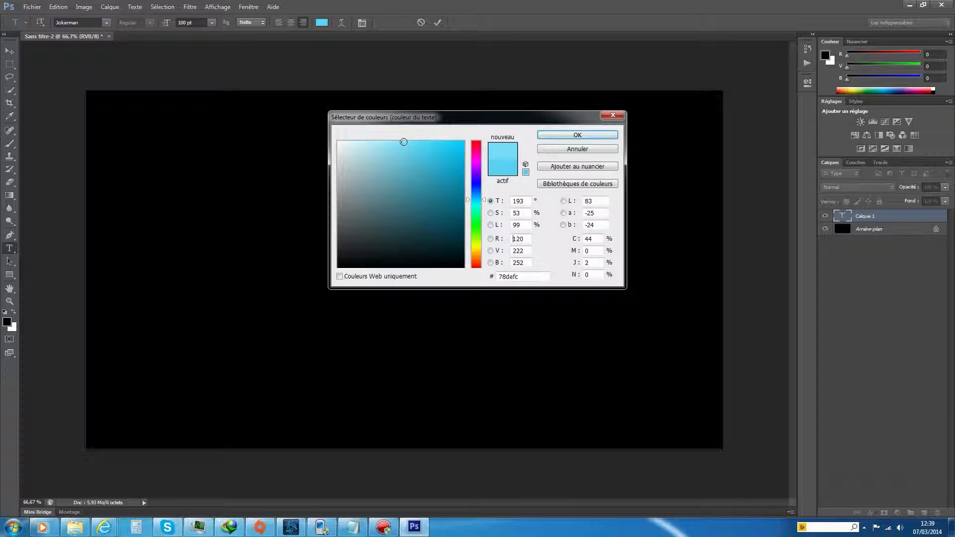
click(561, 135)
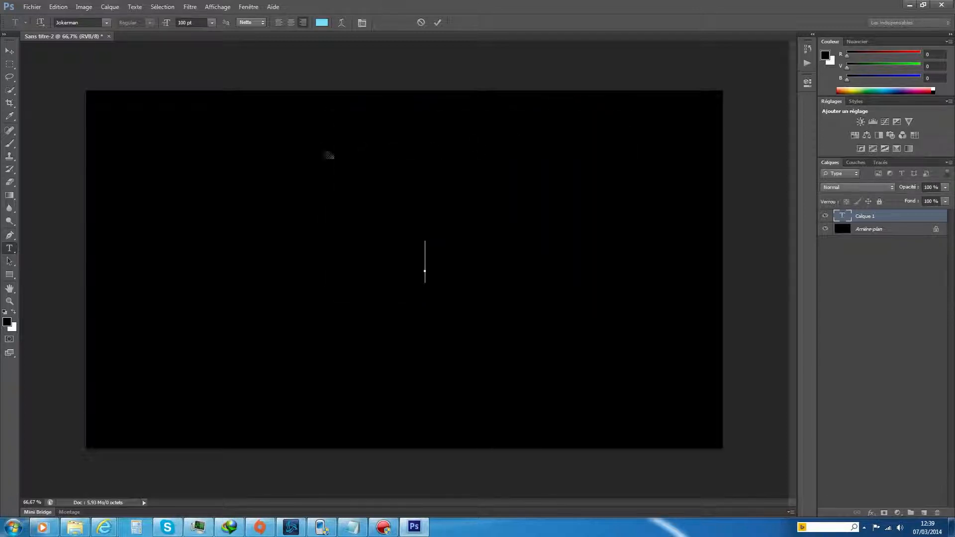
Step: Keep the Jokerman font and enter the first name as the text
click(109, 22)
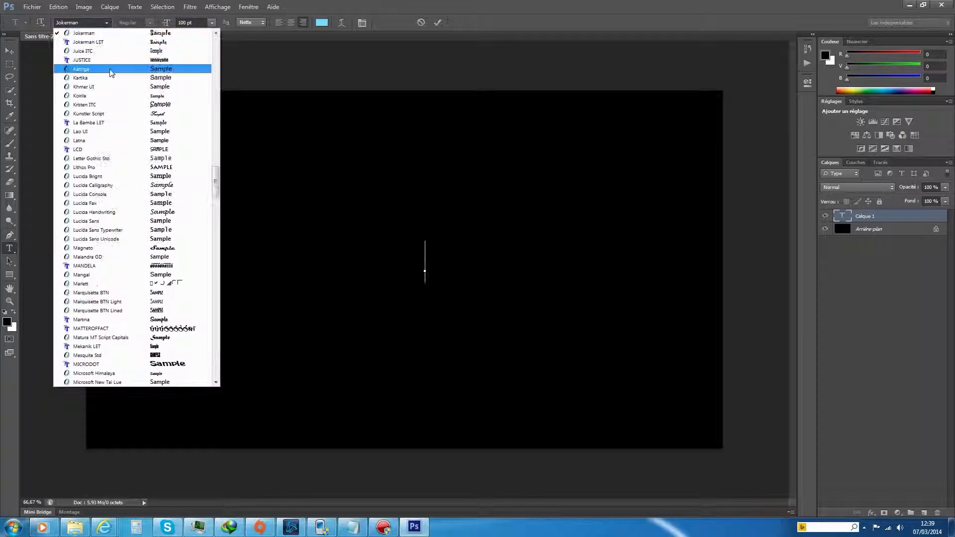
click(430, 266)
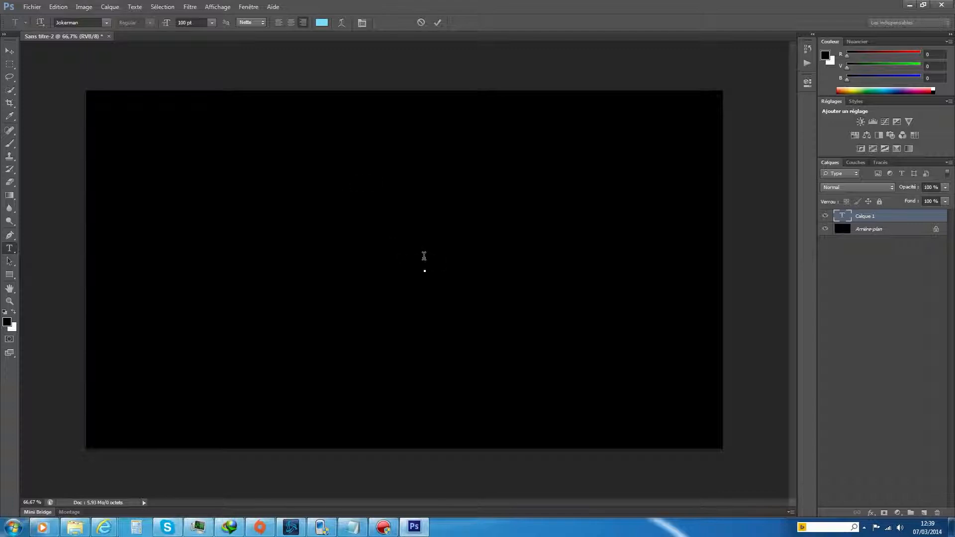
text(Franck)
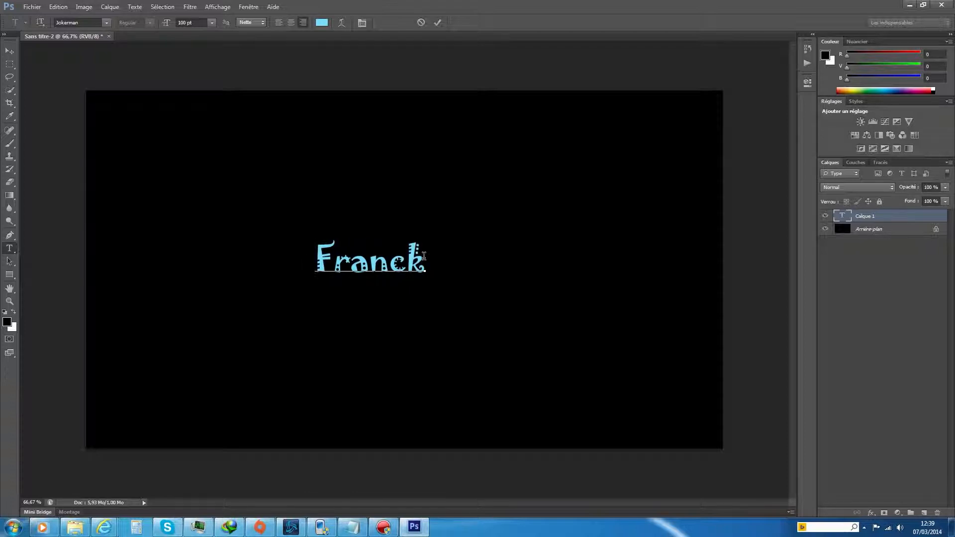
text(y)
Step: Enlarge the whole text to 400 pt and centre it on the canvas, committing the text layer
key(ctrl+a)
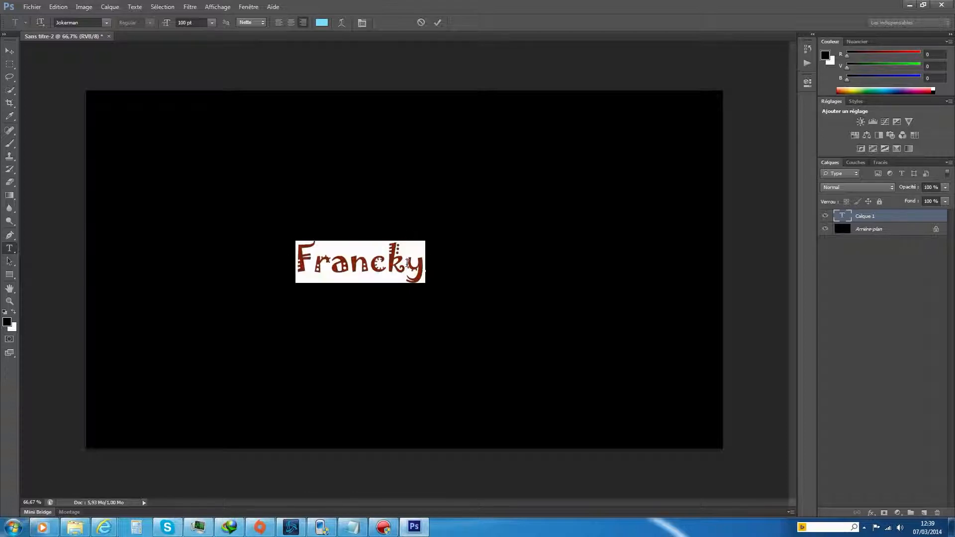
click(212, 24)
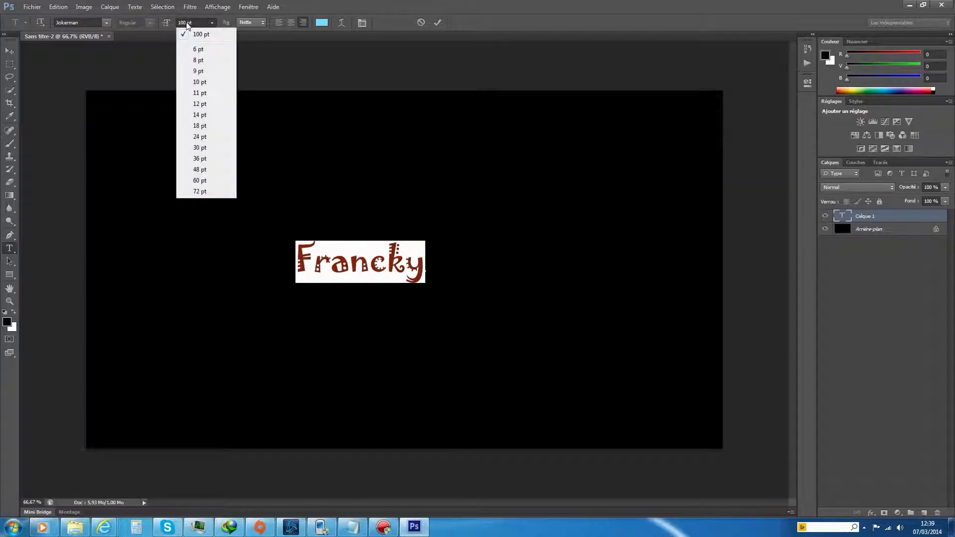
click(201, 23)
click(198, 22)
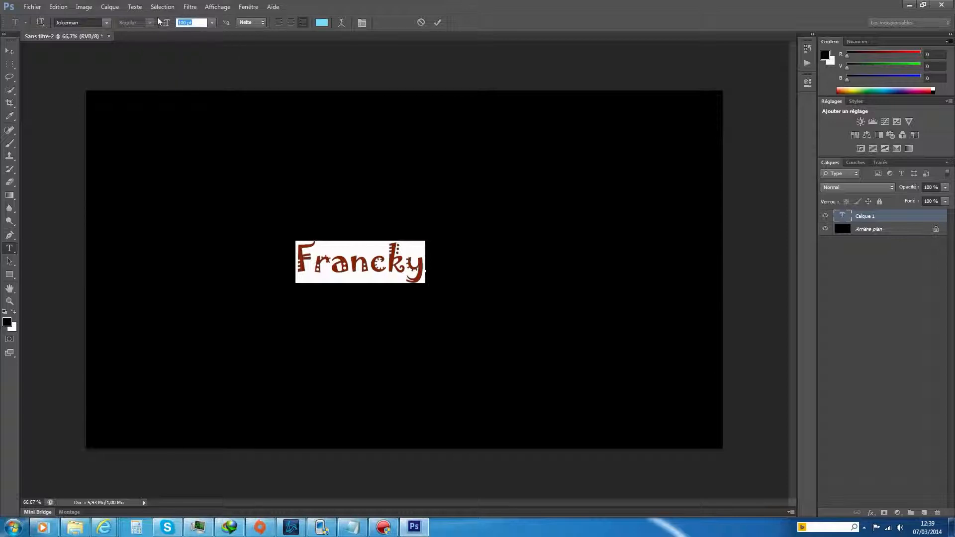
text(400)
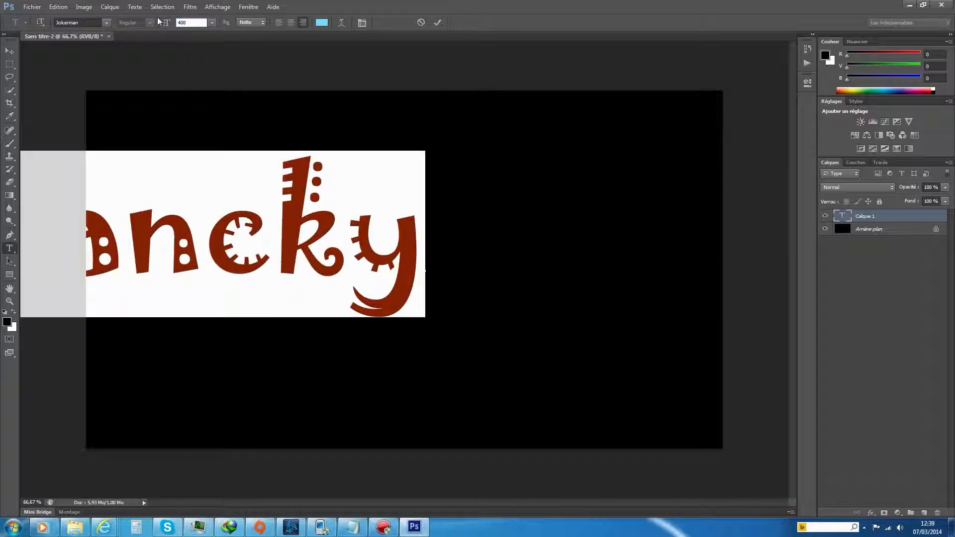
key(Return)
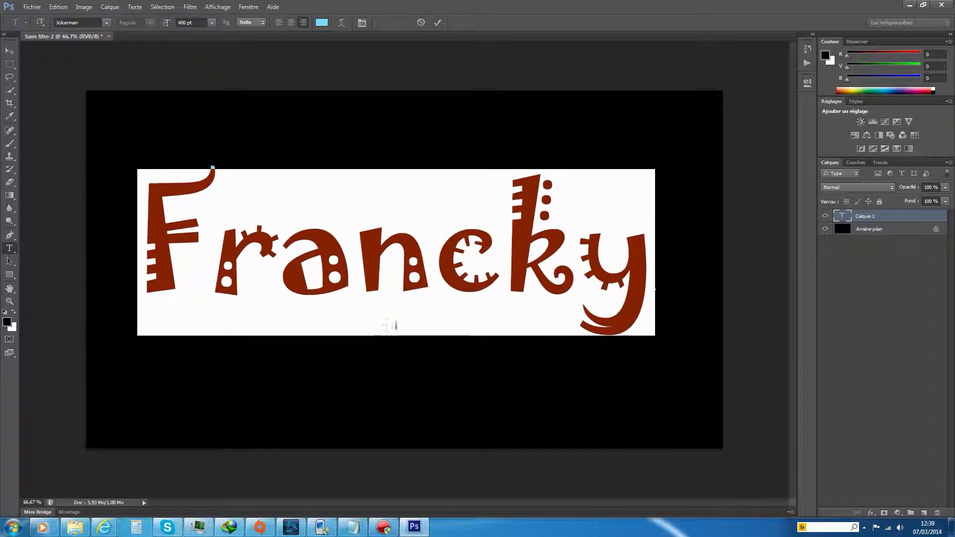
click(397, 321)
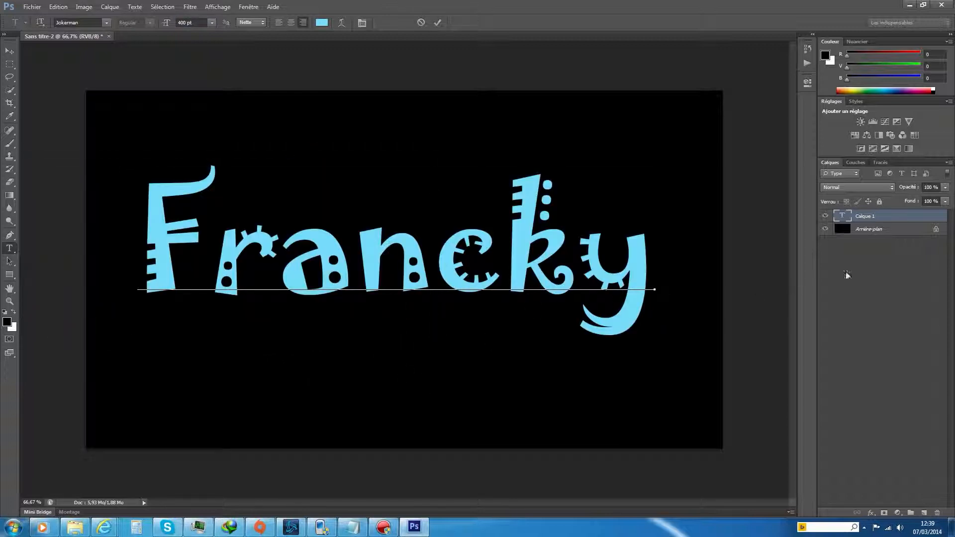
click(871, 220)
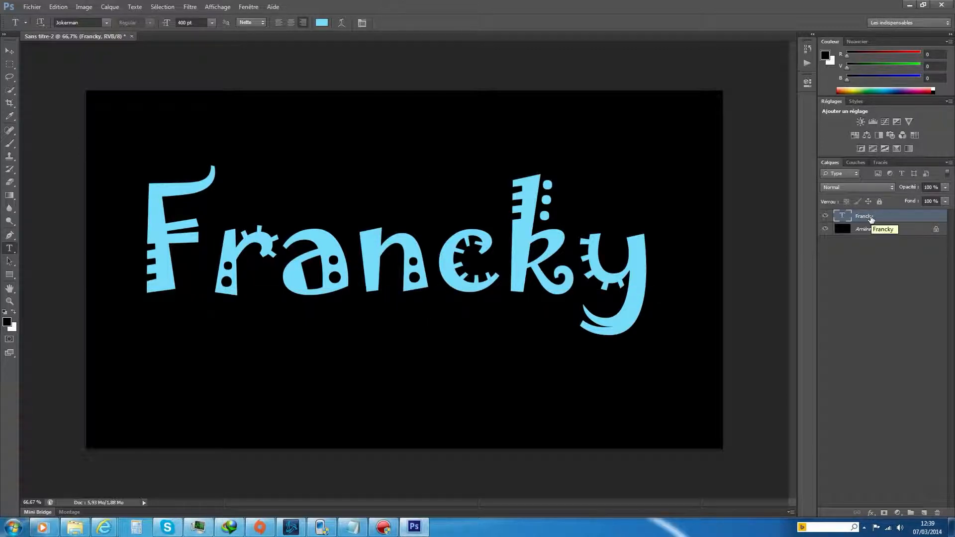
Step: Duplicate the text layer, naming the copy with the first name followed by "foncé"
right_click(870, 217)
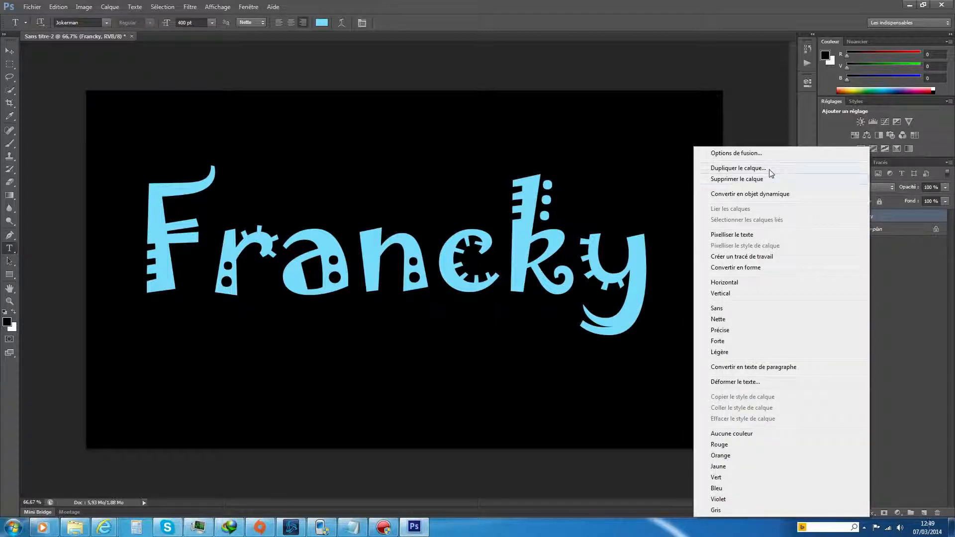
click(770, 173)
click(455, 172)
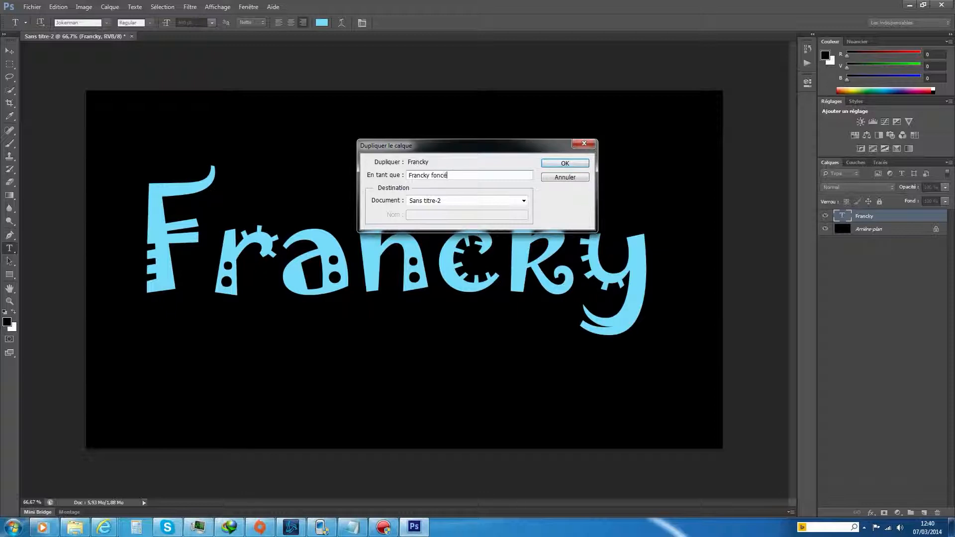
key(Return)
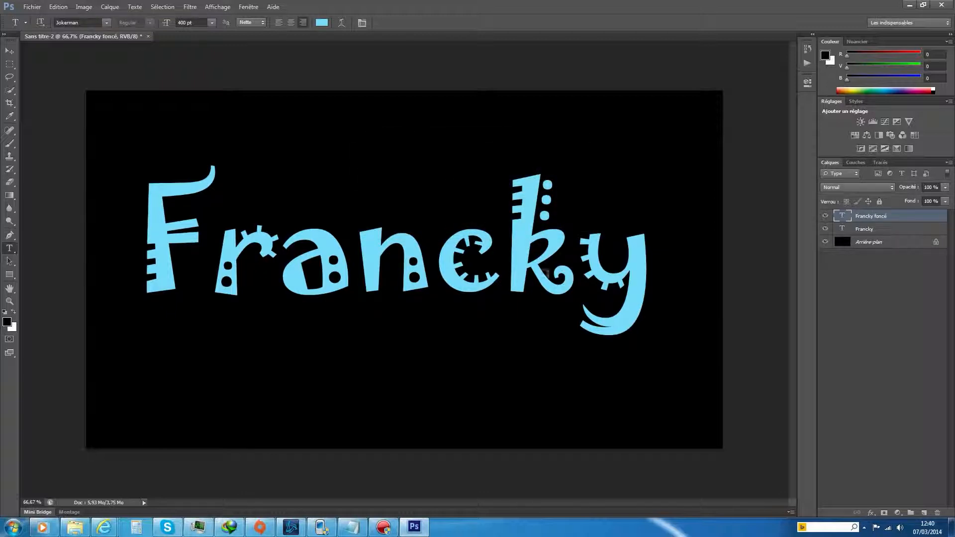
Step: Recolour the text of the duplicated "foncé" layer to a dark blue
double_click(471, 259)
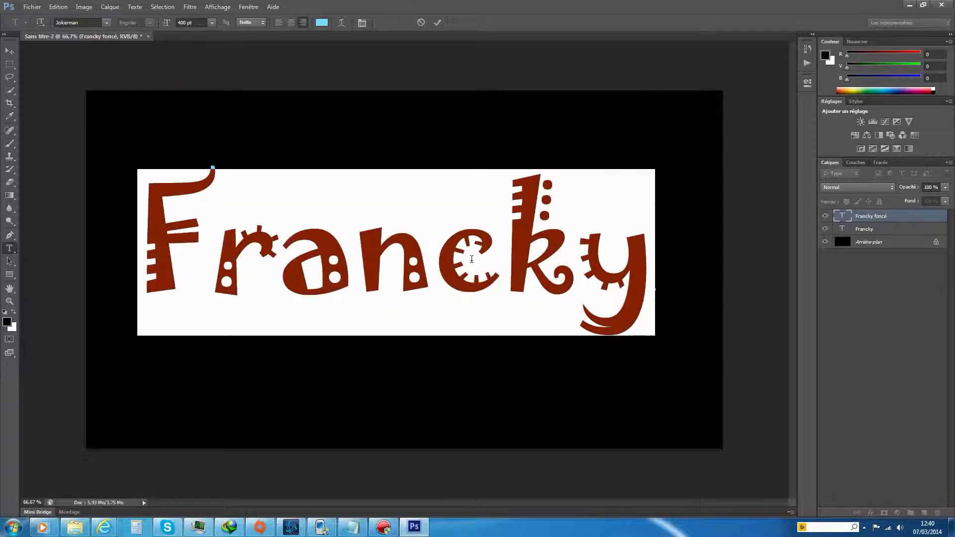
click(323, 23)
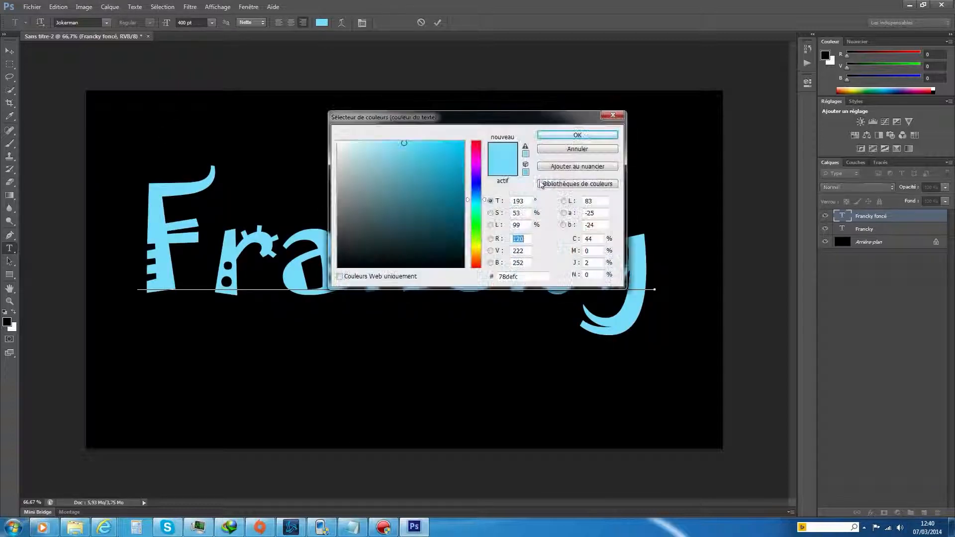
click(477, 185)
click(478, 188)
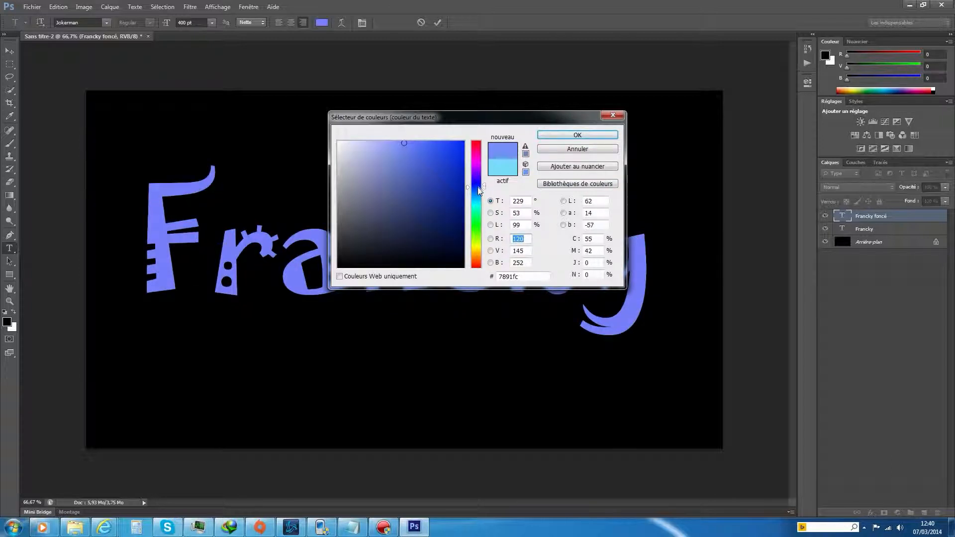
mouse_move(454, 176)
mouse_down()
mouse_move(452, 214)
mouse_move(454, 195)
mouse_up()
click(463, 201)
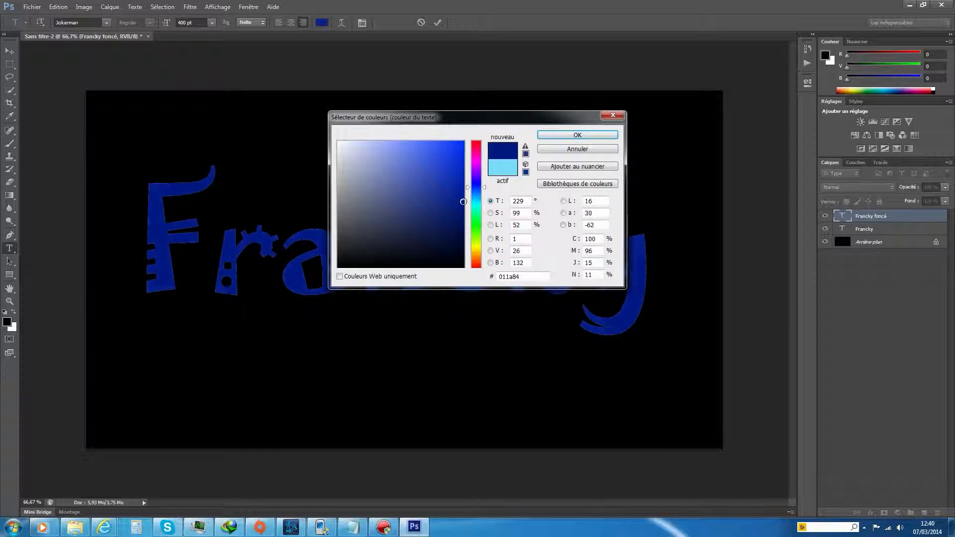
drag(462, 204, 463, 205)
click(567, 135)
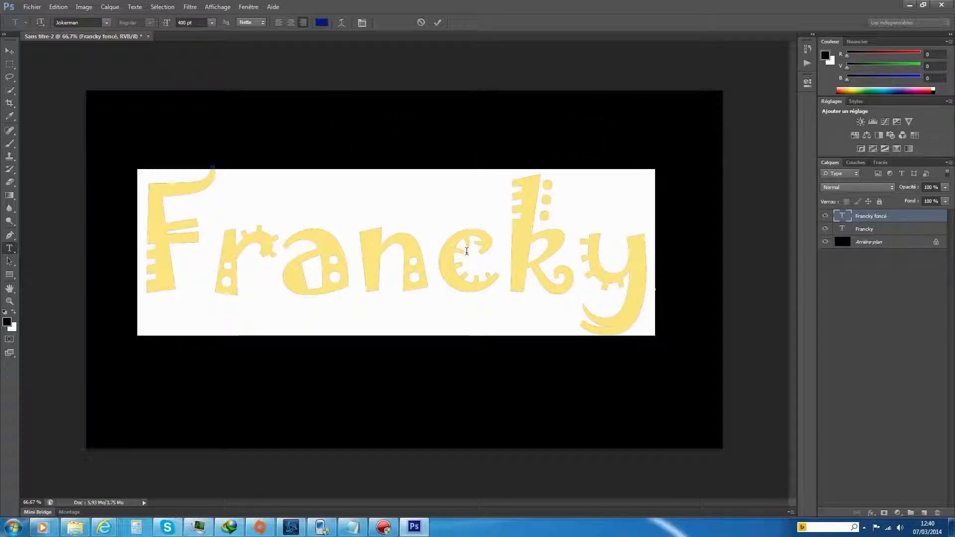
click(466, 251)
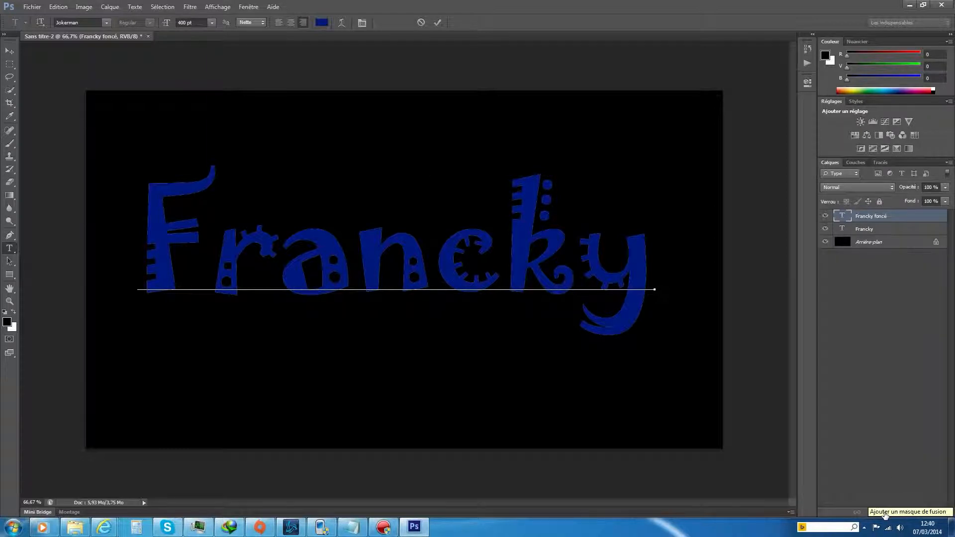
Step: Add a layer mask to the dark blue text layer and activate the Brush tool with black as the foreground colour
click(885, 514)
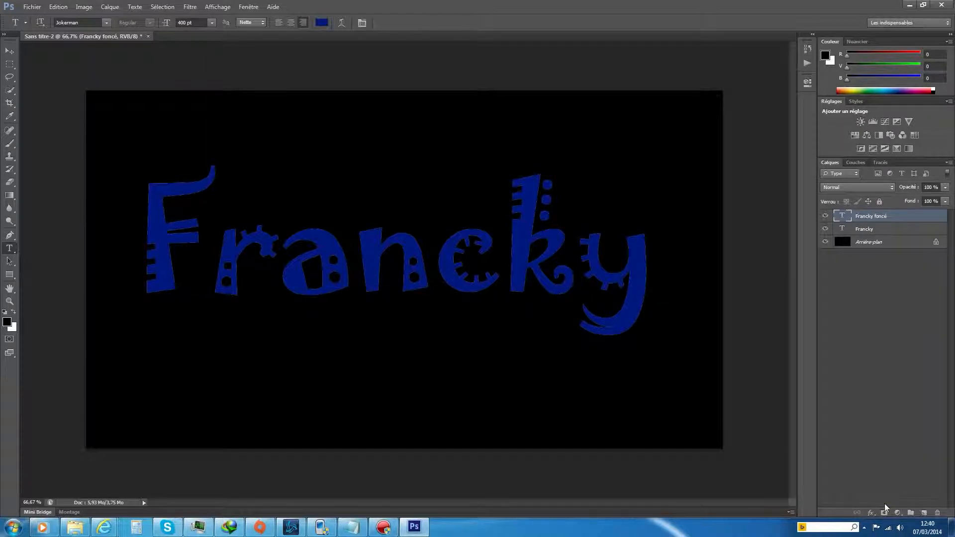
click(884, 514)
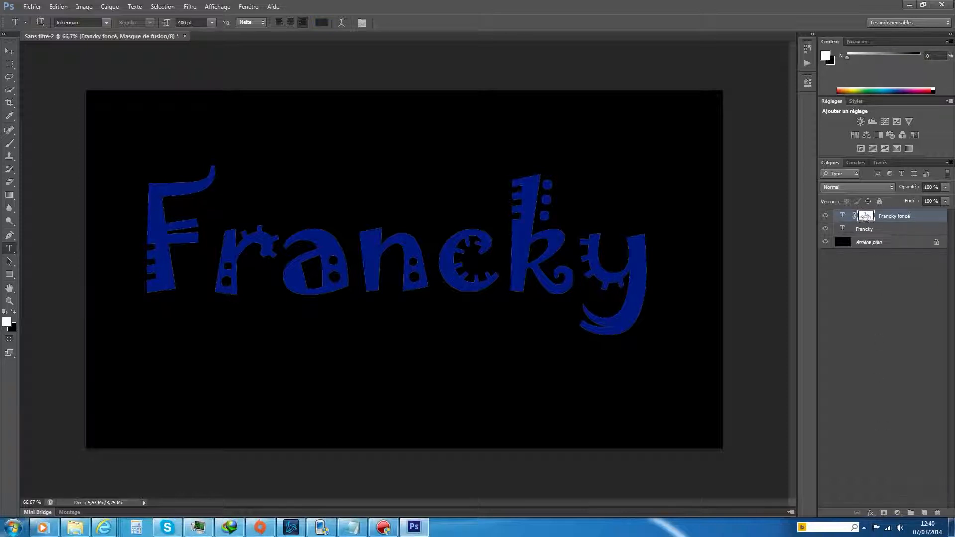
click(14, 311)
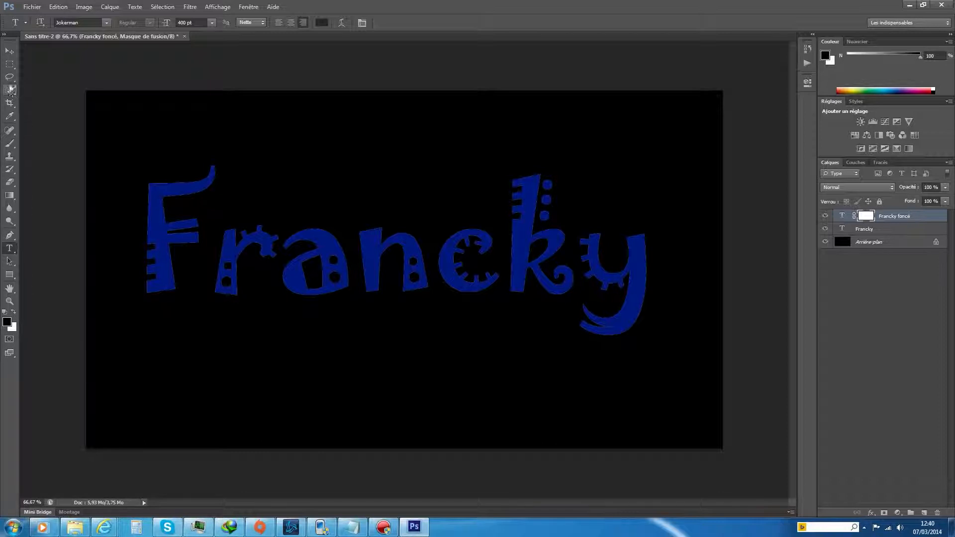
click(10, 144)
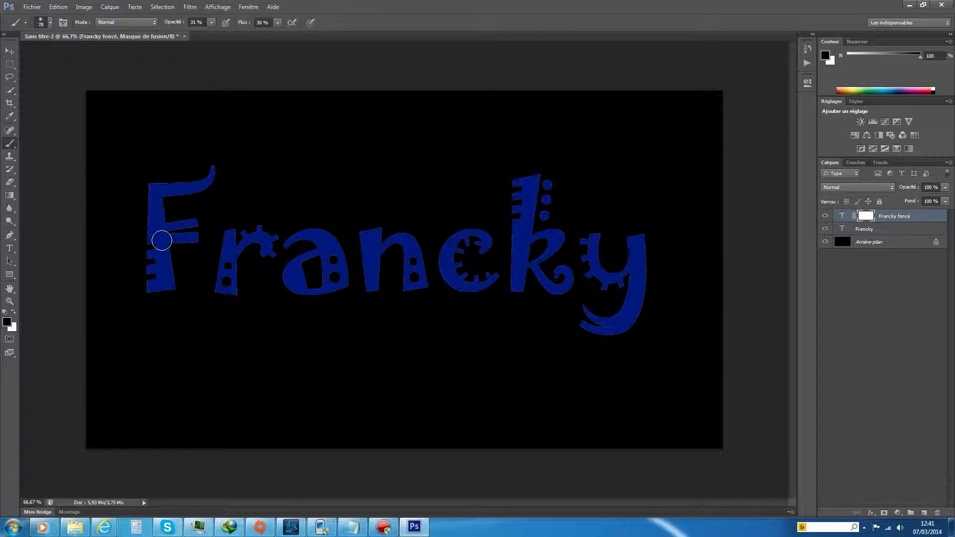
Step: Set the brush to a size of 85 px, 29% opacity and 26% flow
drag(158, 241, 145, 238)
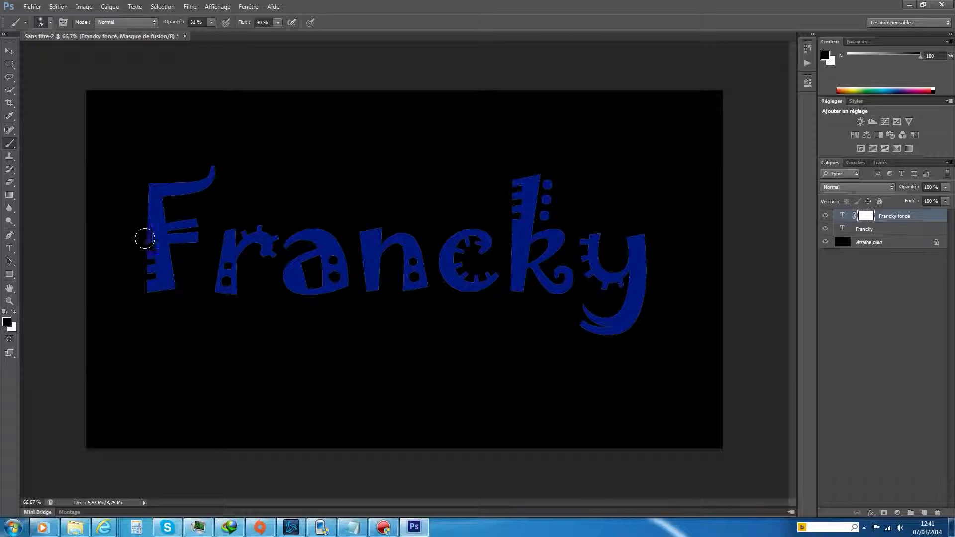
click(51, 22)
click(68, 58)
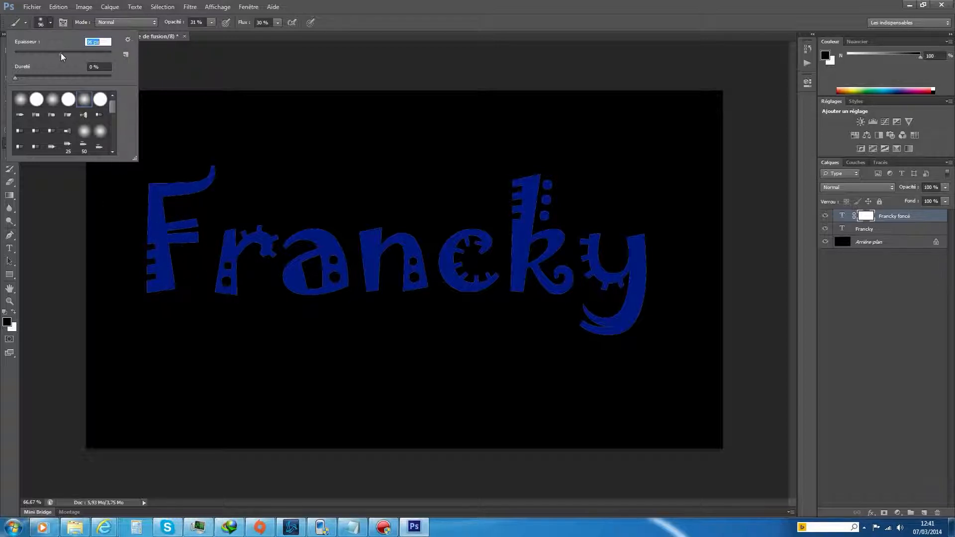
drag(56, 54, 55, 54)
click(213, 22)
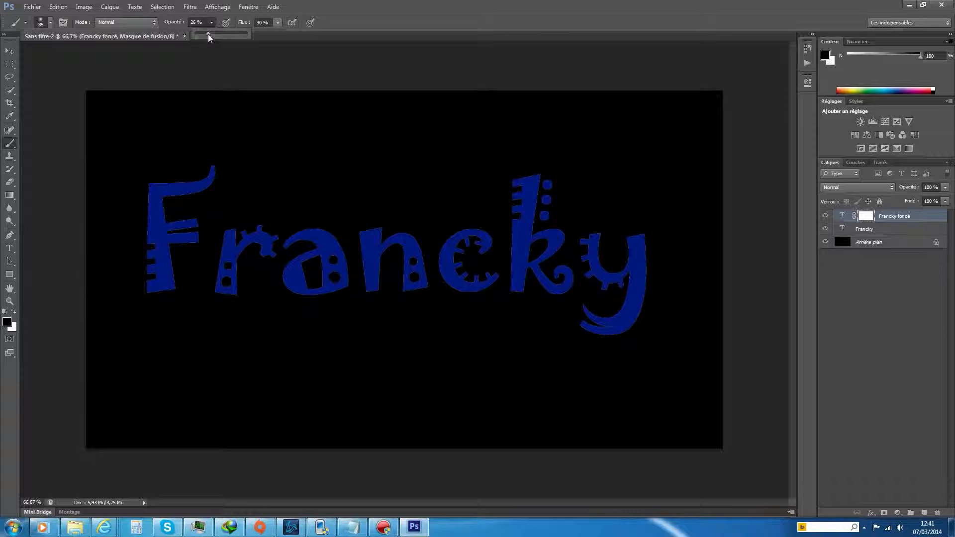
click(277, 23)
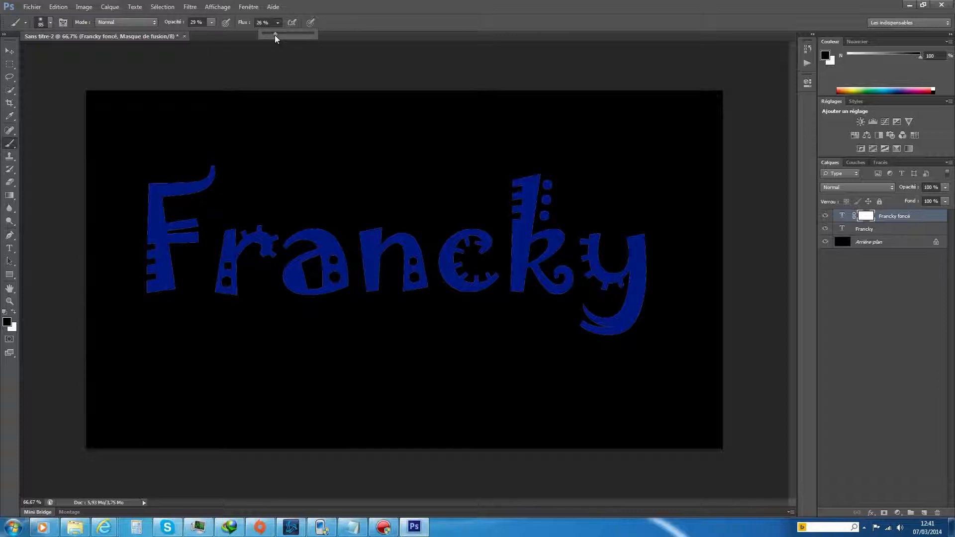
Step: Paint the layer mask with black along the middle of the letters to reveal the light blue text underneath
mouse_move(152, 245)
mouse_down()
mouse_move(309, 271)
mouse_move(535, 263)
mouse_move(652, 280)
mouse_up()
mouse_move(189, 251)
mouse_down()
mouse_move(158, 244)
mouse_move(163, 257)
mouse_move(159, 228)
mouse_move(158, 241)
mouse_move(158, 230)
mouse_move(188, 239)
mouse_move(150, 229)
mouse_move(158, 251)
mouse_up()
mouse_move(227, 268)
mouse_down()
mouse_move(244, 252)
mouse_move(229, 267)
mouse_up()
mouse_move(287, 272)
mouse_down()
mouse_move(329, 272)
mouse_move(337, 262)
mouse_move(298, 266)
mouse_move(290, 272)
mouse_move(300, 287)
mouse_move(290, 284)
mouse_move(335, 283)
mouse_move(341, 274)
mouse_move(335, 252)
mouse_move(242, 265)
mouse_move(242, 252)
mouse_move(215, 282)
mouse_move(166, 268)
mouse_up()
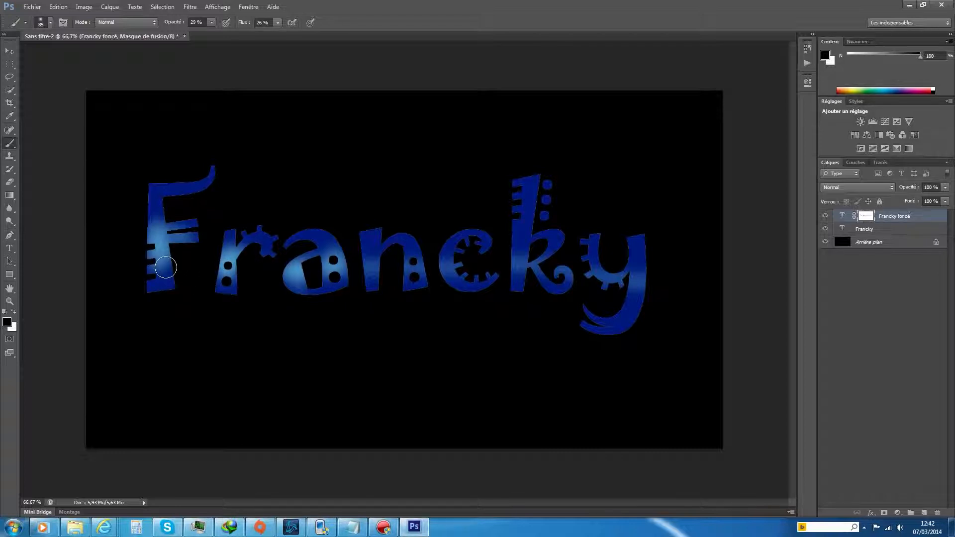
drag(165, 234, 155, 211)
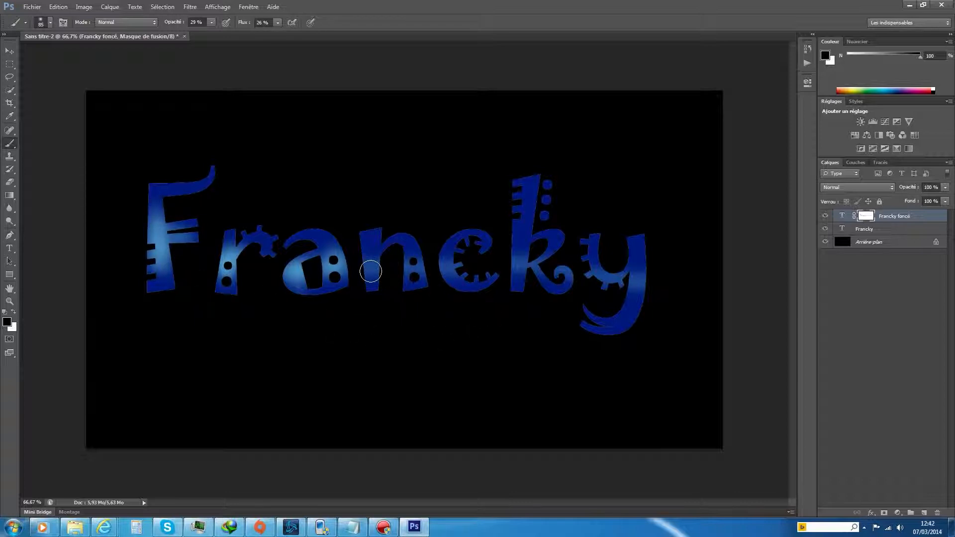
mouse_move(370, 260)
mouse_down()
mouse_move(411, 267)
mouse_move(412, 252)
mouse_move(405, 251)
mouse_move(408, 285)
mouse_move(424, 265)
mouse_move(459, 271)
mouse_move(449, 255)
mouse_move(450, 271)
mouse_move(450, 255)
mouse_move(452, 293)
mouse_move(463, 295)
mouse_move(457, 281)
mouse_move(523, 261)
mouse_move(526, 231)
mouse_move(520, 246)
mouse_move(532, 241)
mouse_move(543, 262)
mouse_move(547, 255)
mouse_move(524, 271)
mouse_move(558, 277)
mouse_move(544, 271)
mouse_move(527, 209)
mouse_move(512, 222)
mouse_move(525, 277)
mouse_move(609, 291)
mouse_move(597, 271)
mouse_move(623, 271)
mouse_up()
mouse_move(632, 282)
mouse_down()
mouse_move(622, 311)
mouse_move(651, 292)
mouse_move(623, 294)
mouse_up()
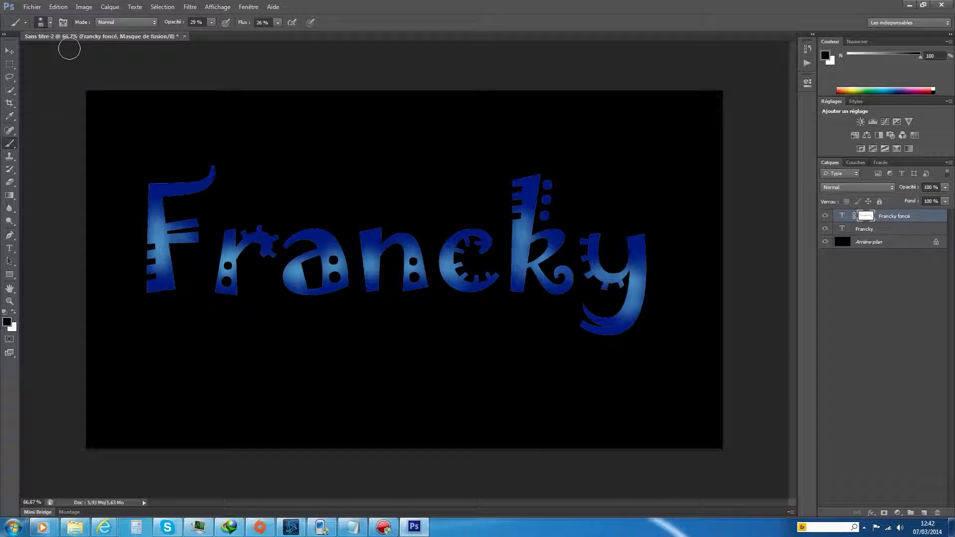
Step: Enlarge the brush to 125 px and paint white on the mask over parts of the y and k to restore dark blue
click(50, 22)
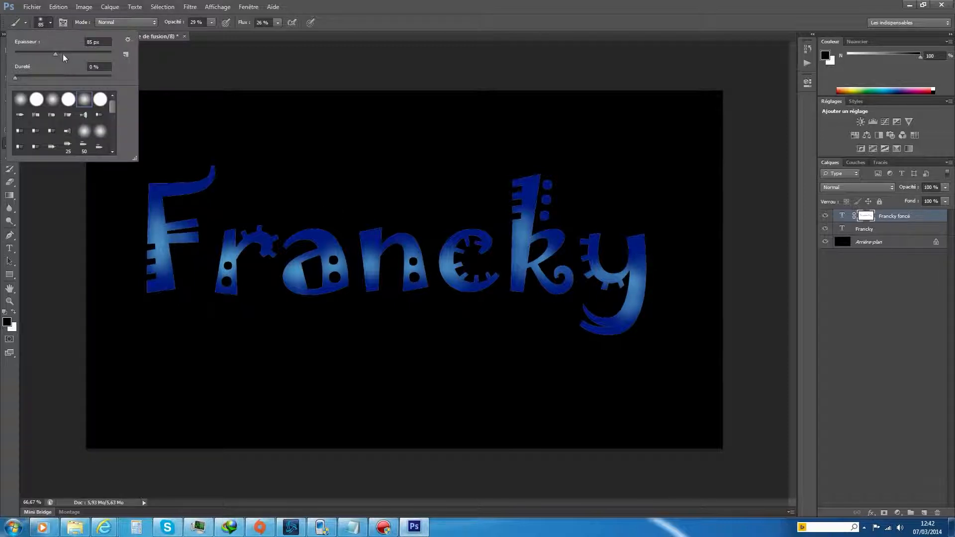
drag(62, 52, 66, 53)
click(14, 312)
mouse_move(625, 310)
mouse_down()
mouse_move(607, 332)
mouse_move(643, 309)
mouse_move(635, 263)
mouse_up()
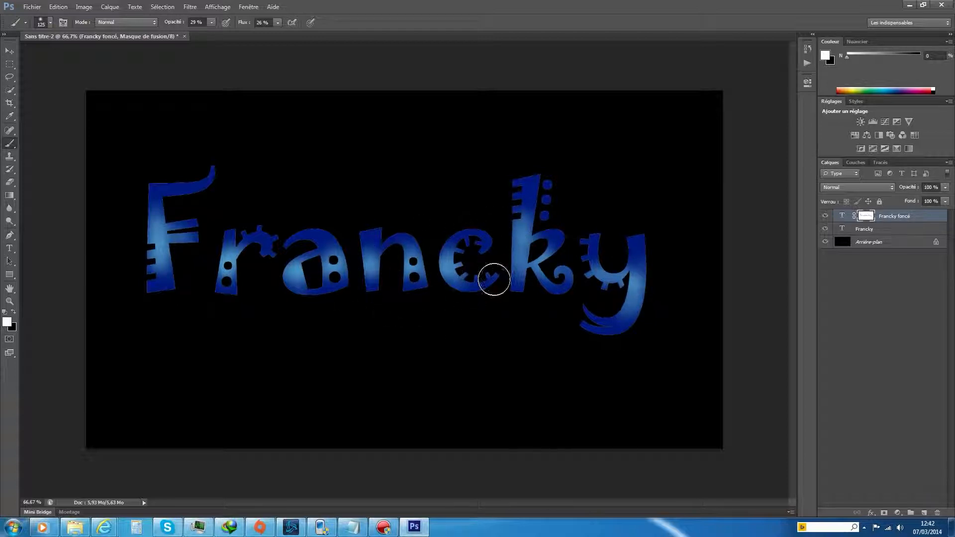
drag(520, 295, 523, 274)
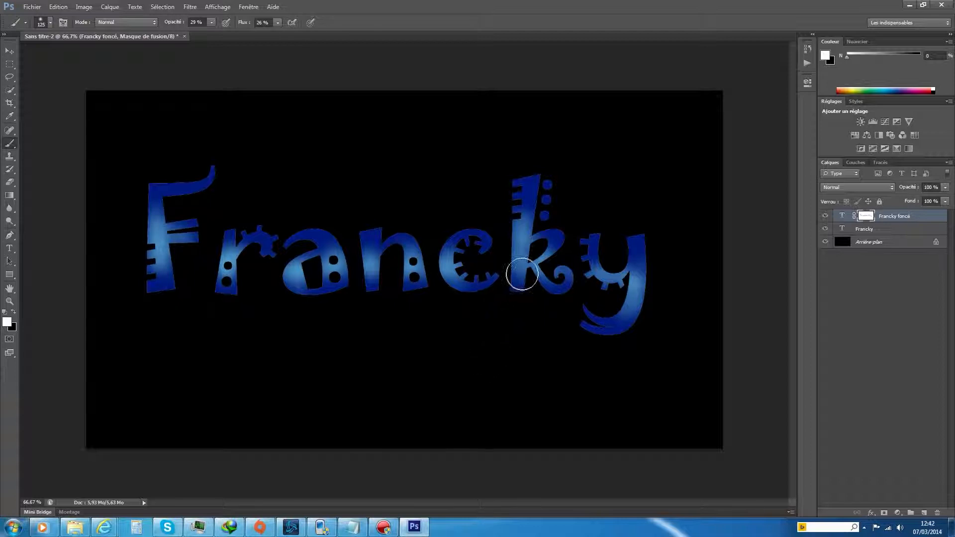